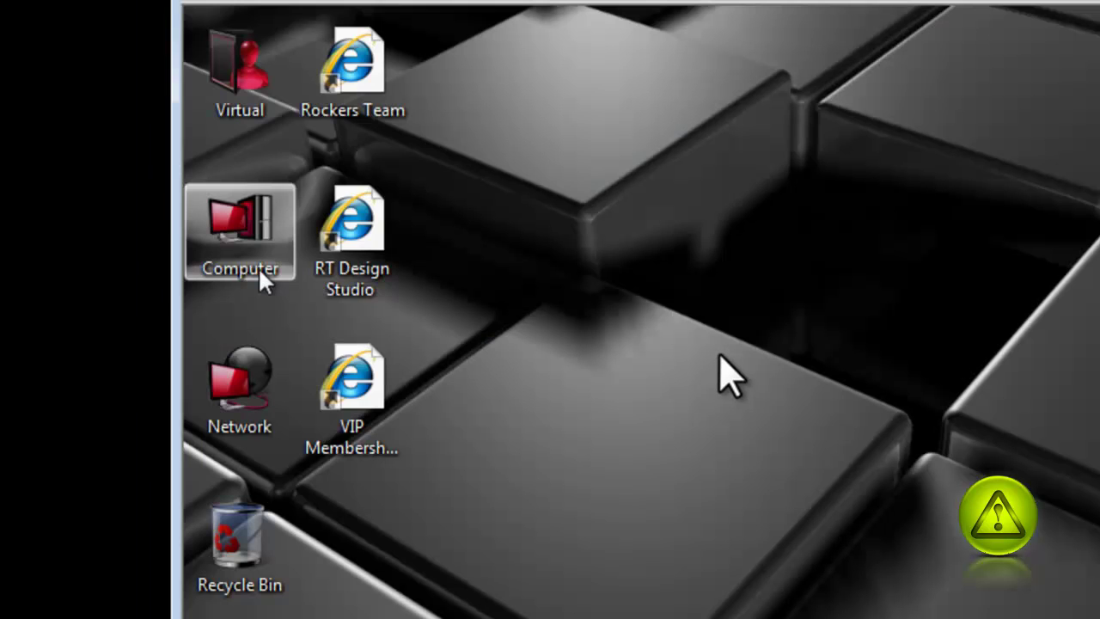
Open the Computer Management console and display Disk Management to view the partitions on Disk 0.
right_click(260, 269)
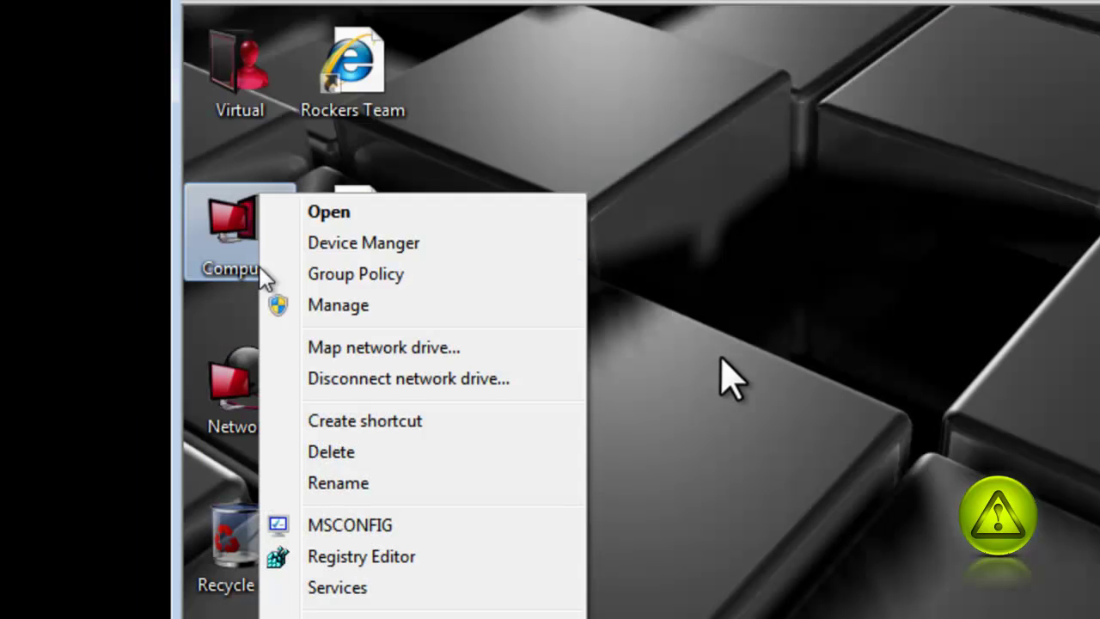
left_click(383, 307)
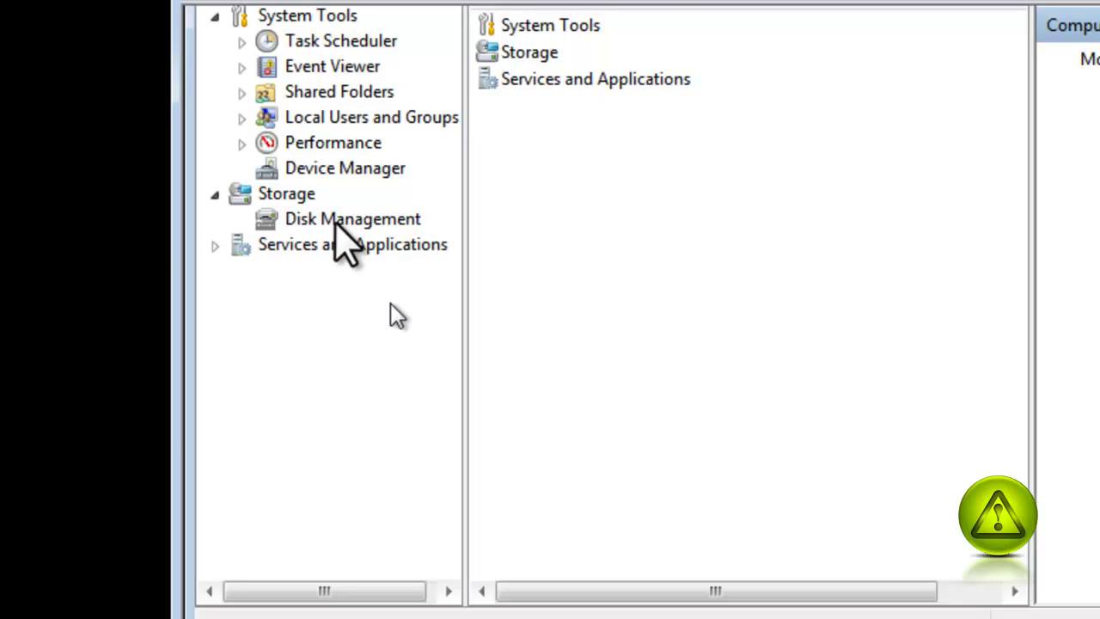
left_click(301, 222)
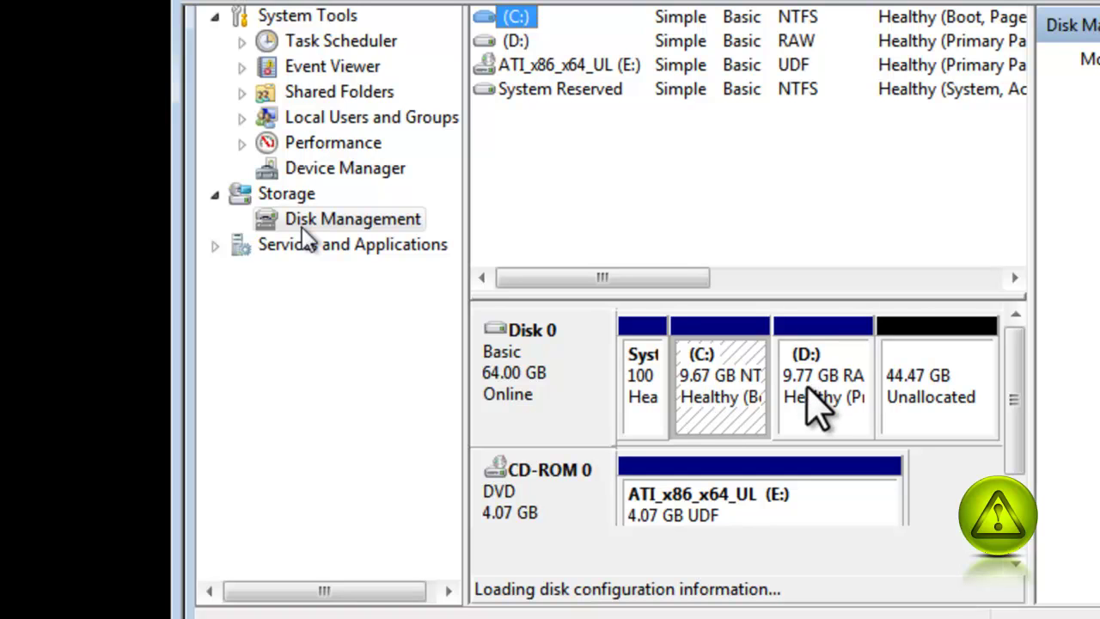
right_click(912, 344)
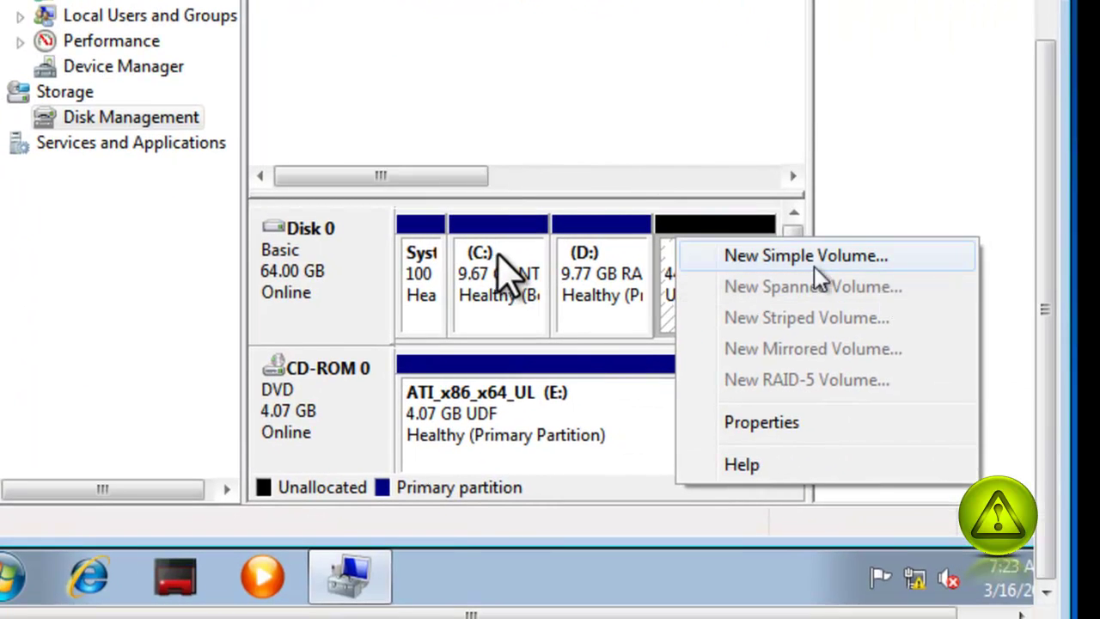
left_click(814, 266)
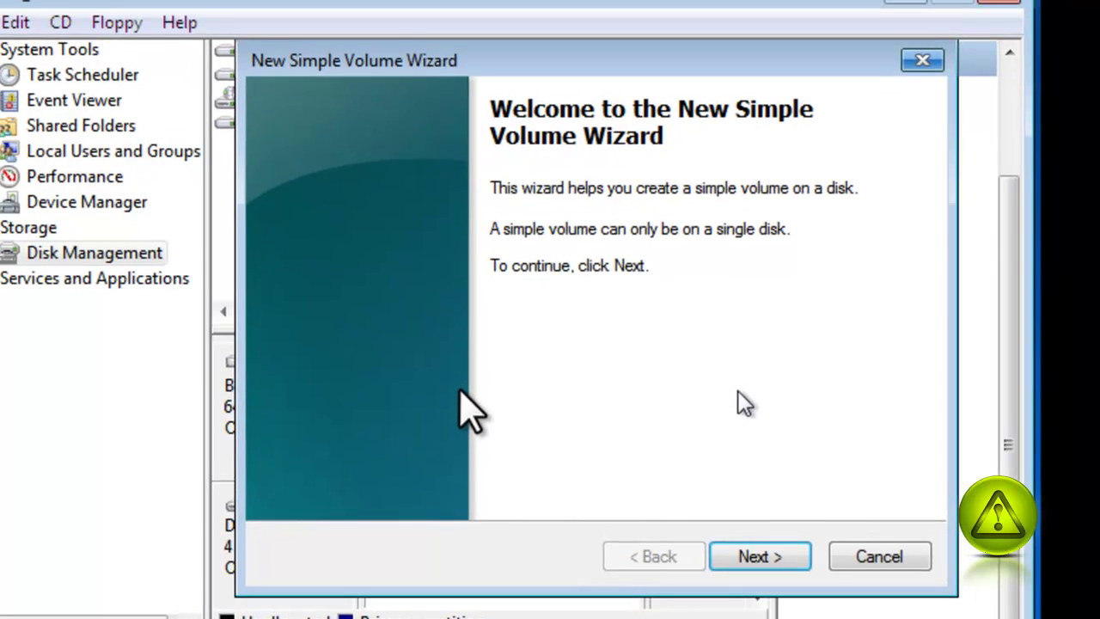
left_click(725, 559)
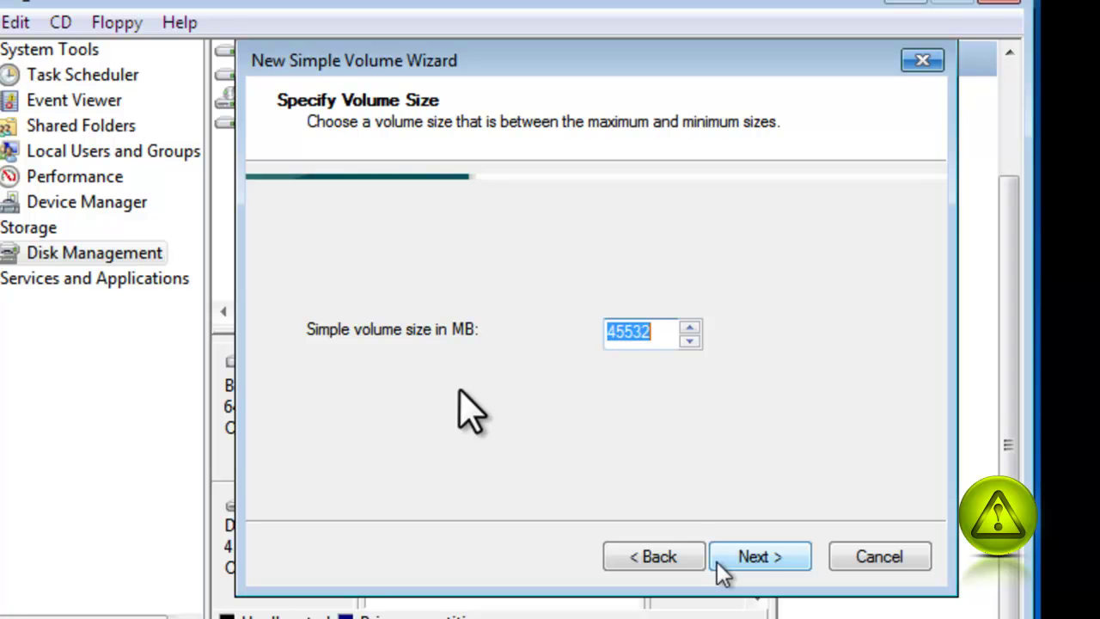
type("15000")
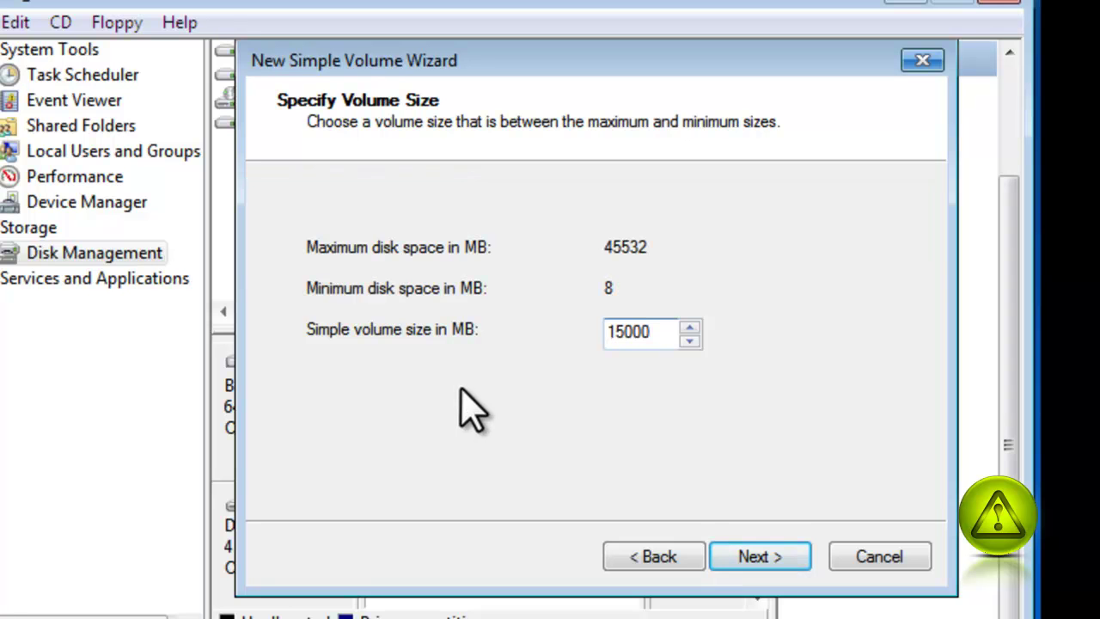
key("Return")
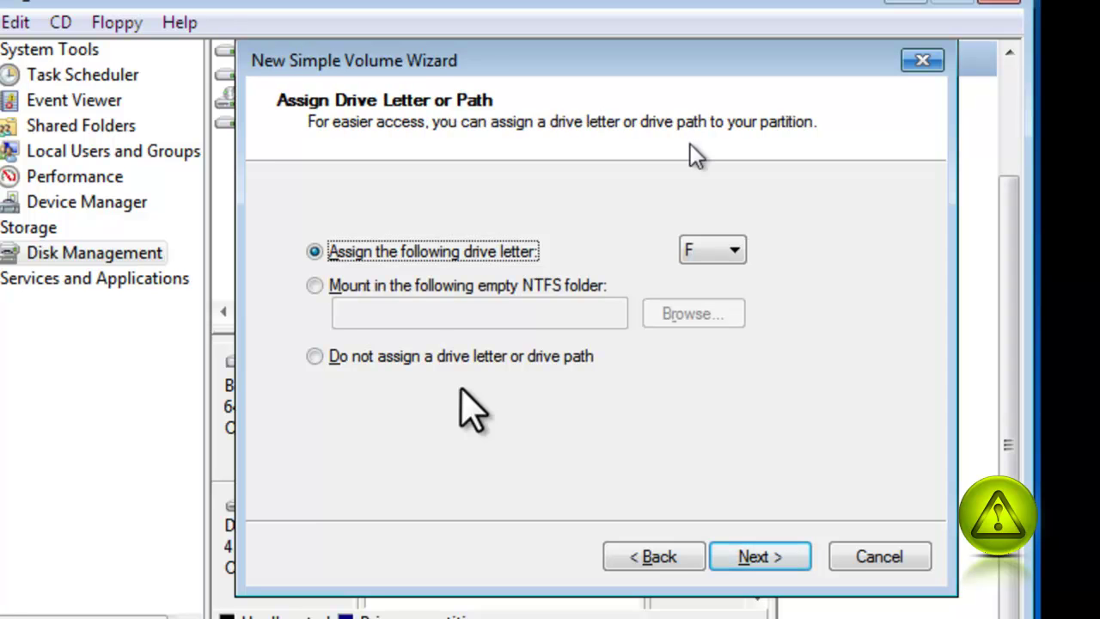
key("Return")
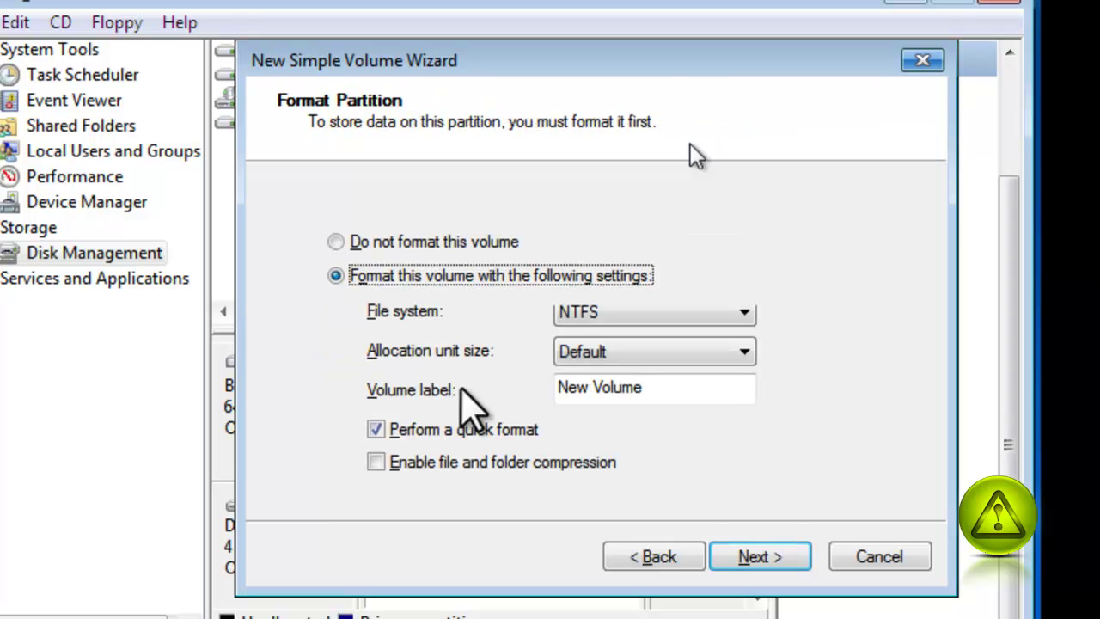
key("Tab")
key("Tab")
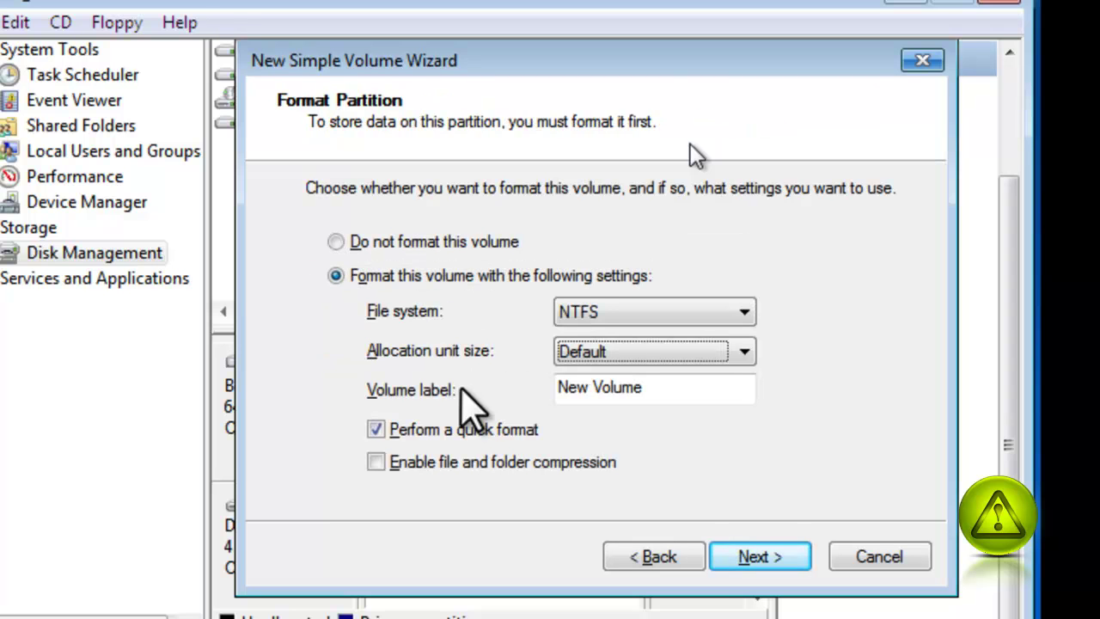
key("Tab")
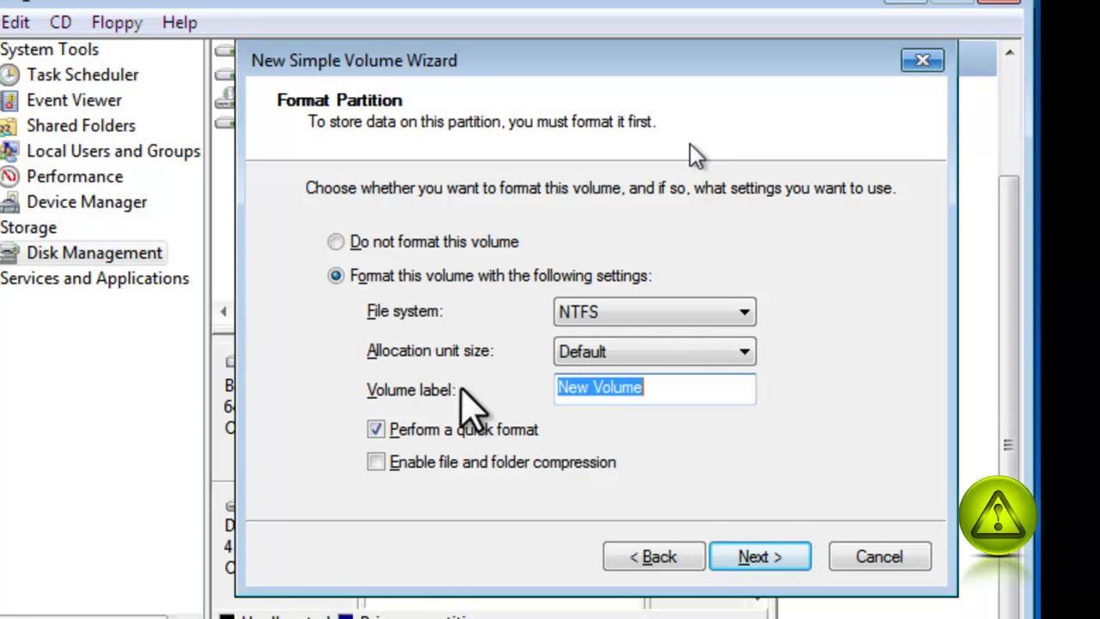
type("Ghost")
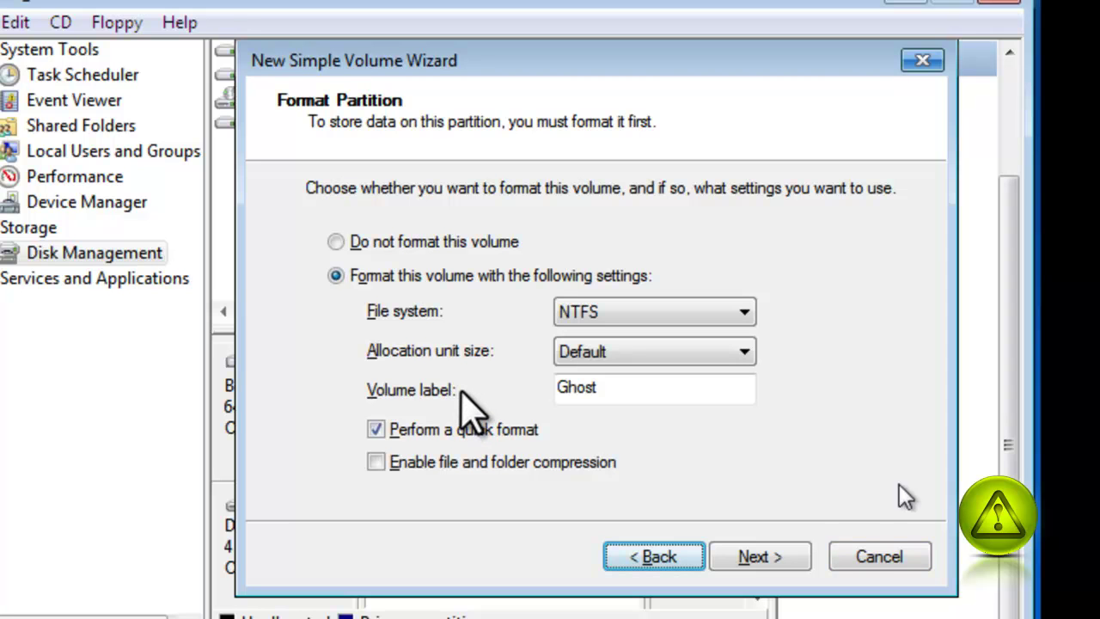
left_click(906, 557)
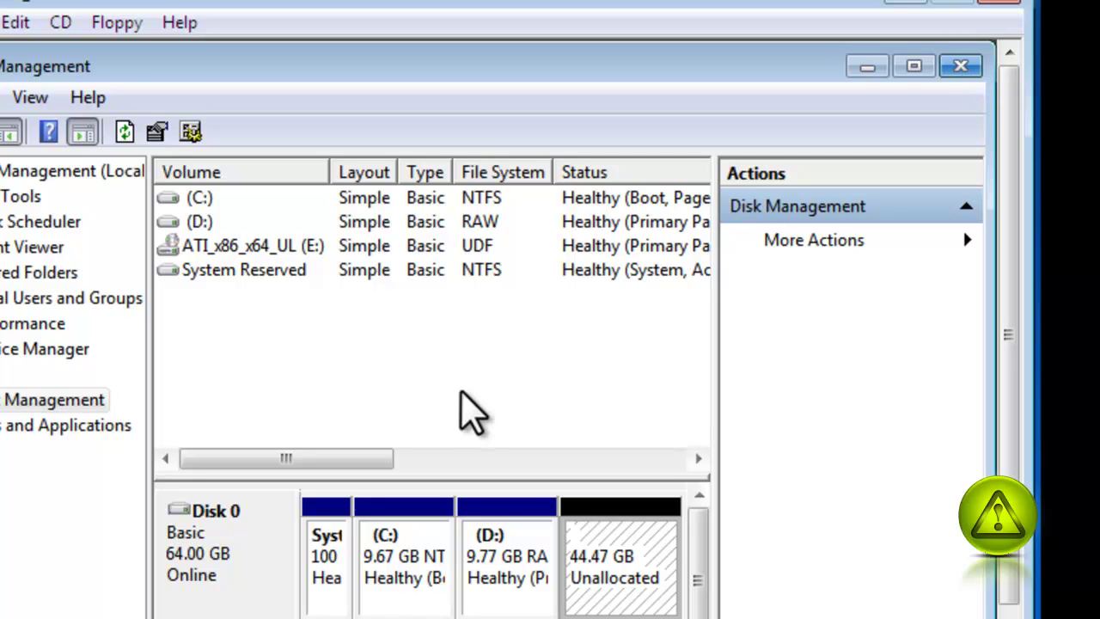
Close Computer Management, start the Windows_7 virtual machine and dismiss the Symantec Ghost about notice.
left_click(969, 74)
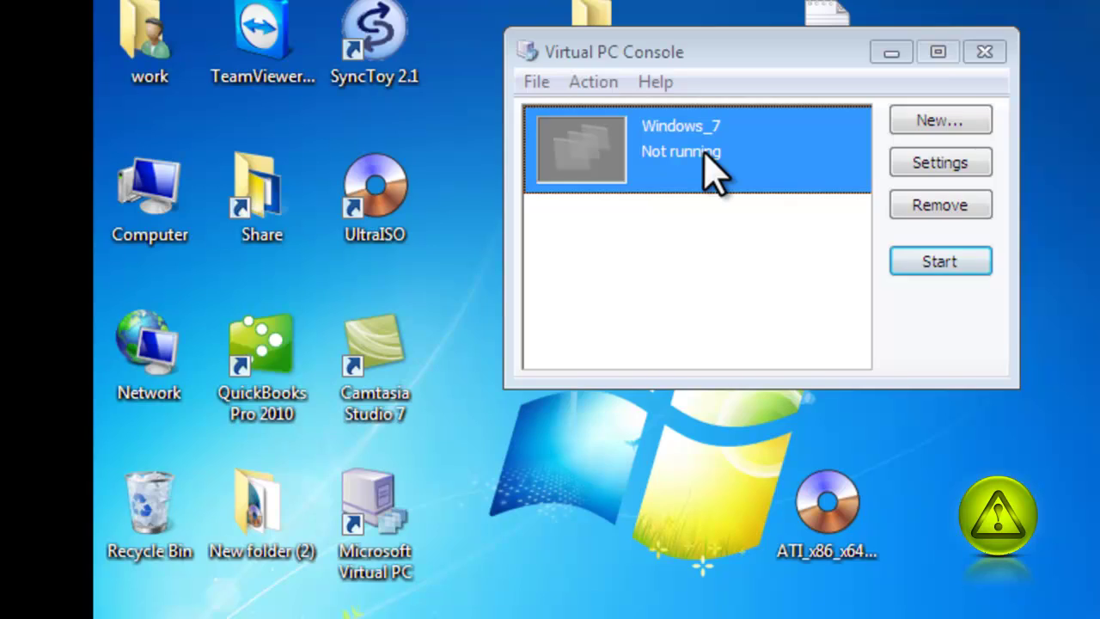
double_click(710, 180)
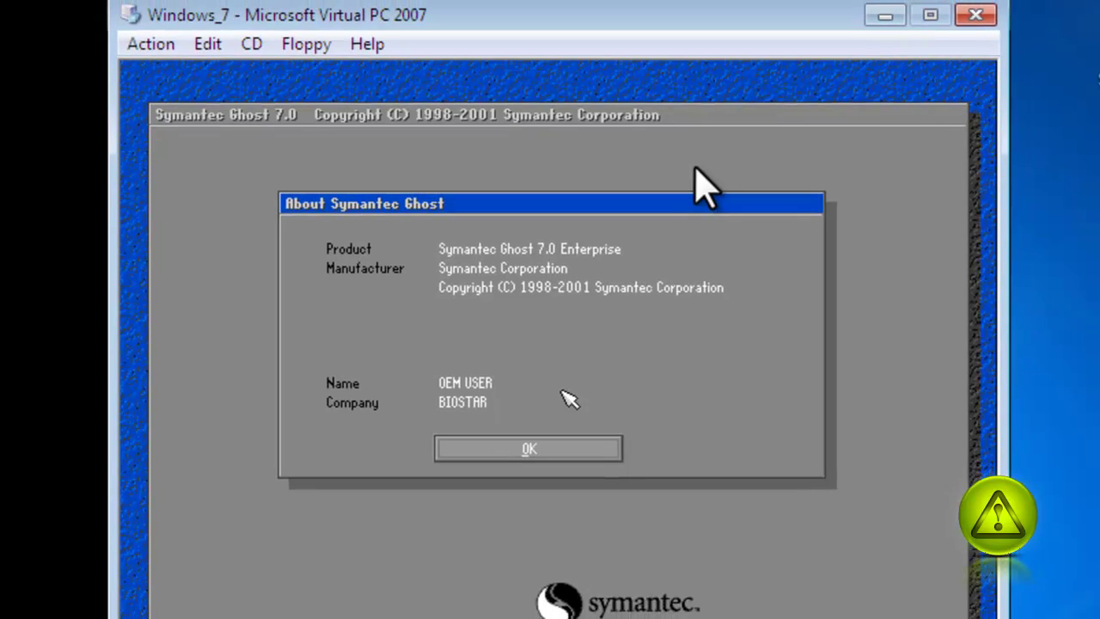
left_click(529, 457)
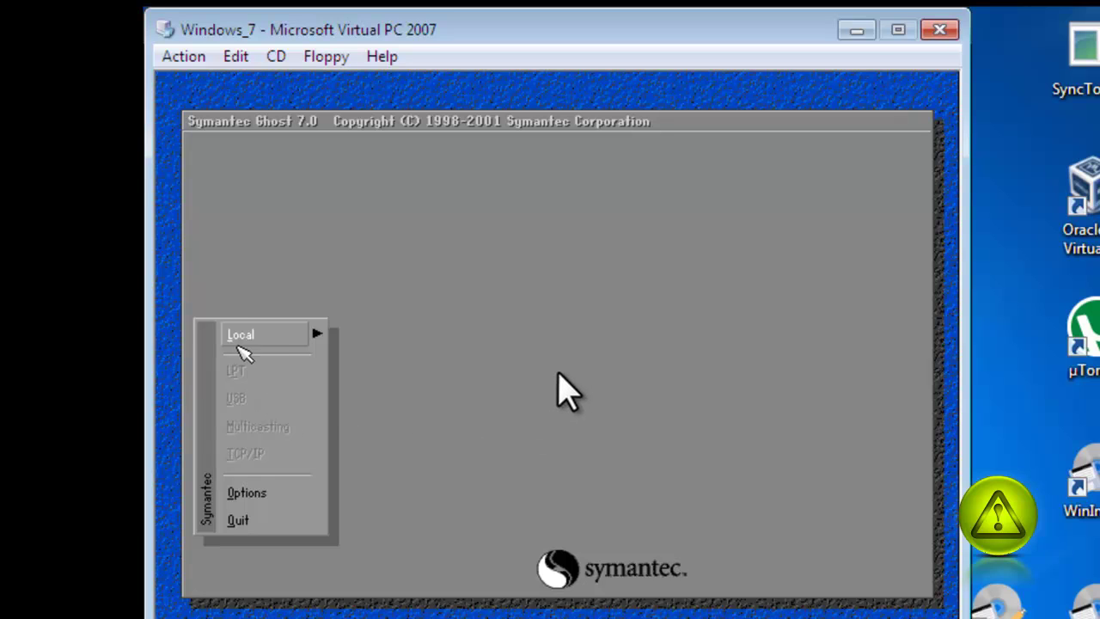
Start a local partition-to-partition copy in Symantec Ghost with drive 1 as the source drive.
left_click(260, 342)
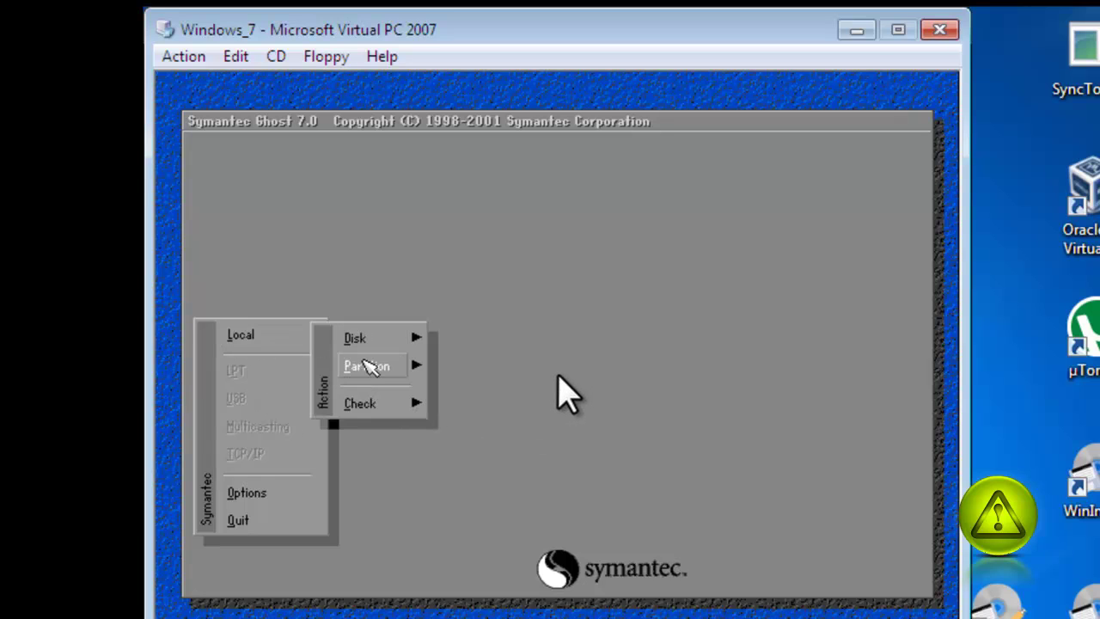
left_click(367, 367)
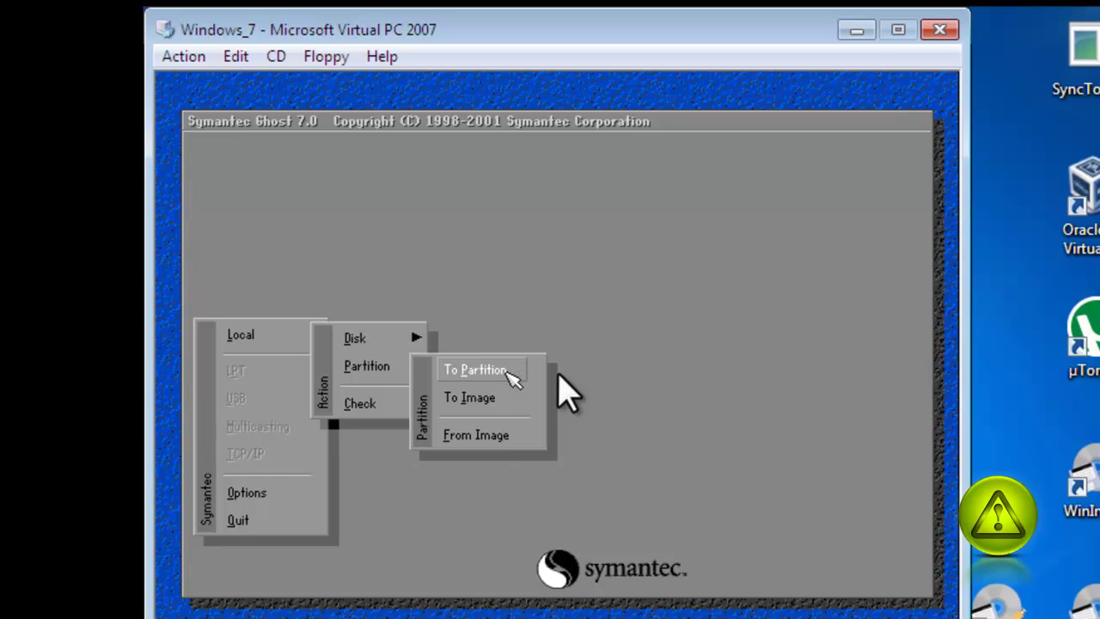
left_click(507, 372)
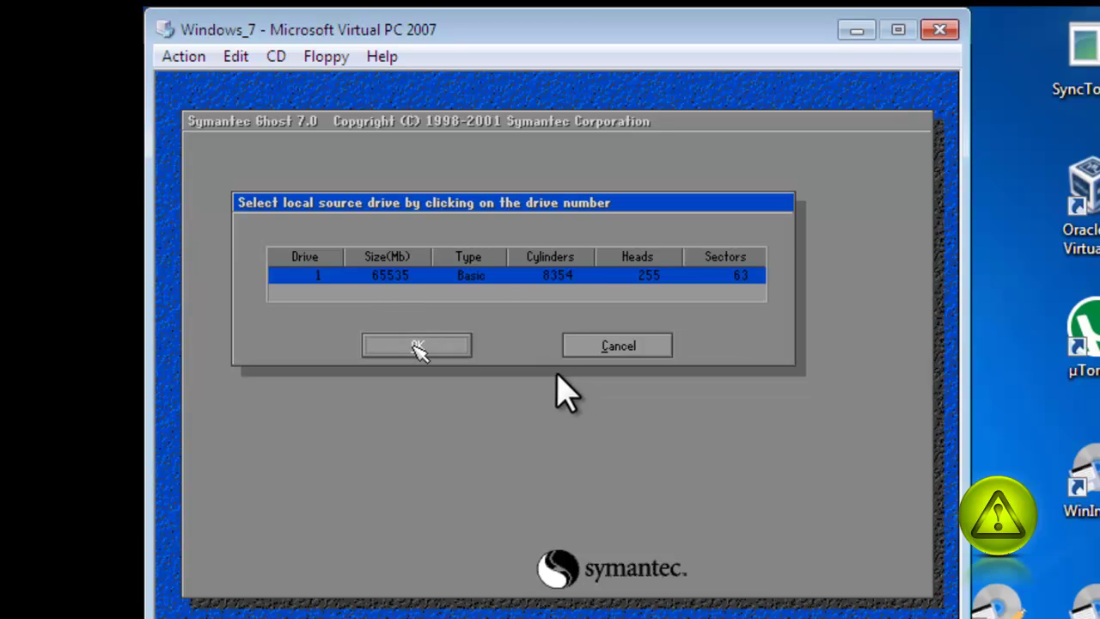
left_click(422, 344)
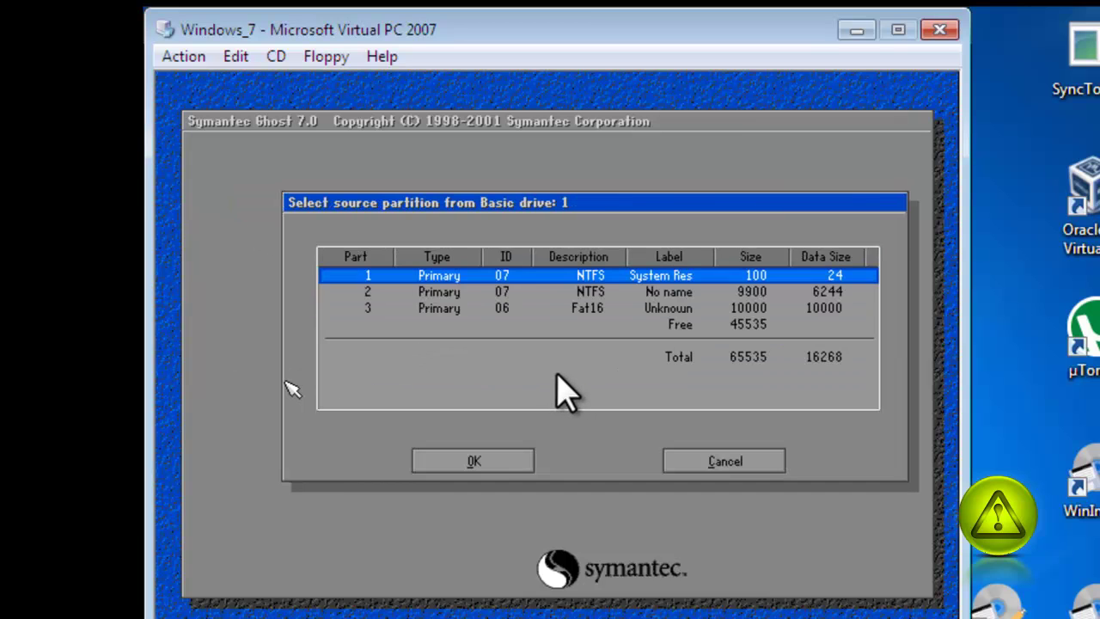
Choose partition 2, the 9900 MB NTFS partition, as the source of the copy.
left_click(369, 296)
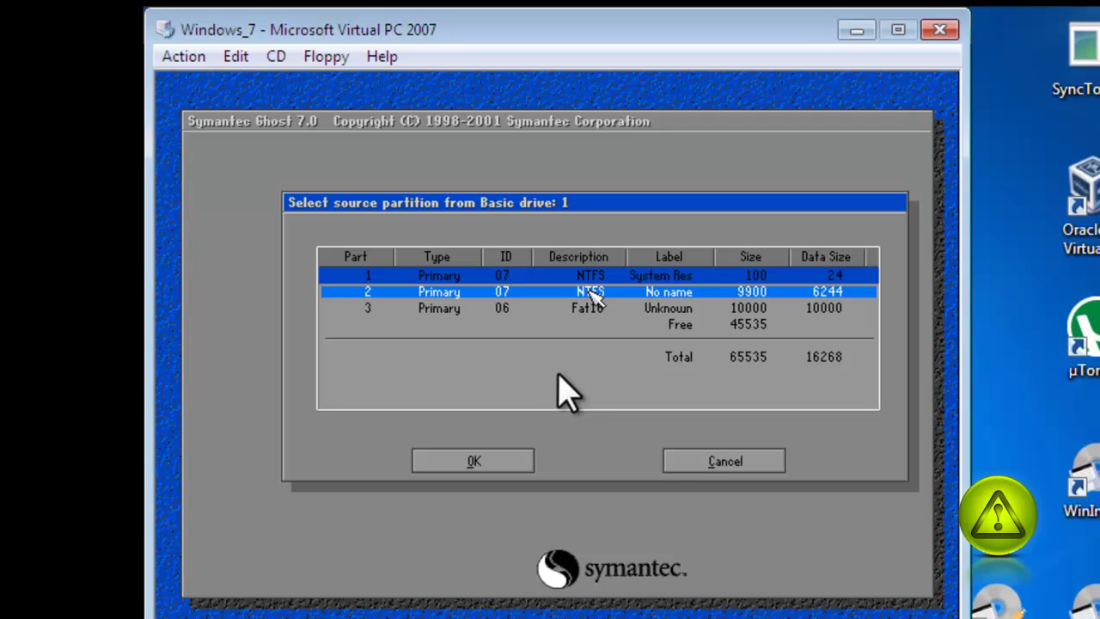
key("Up")
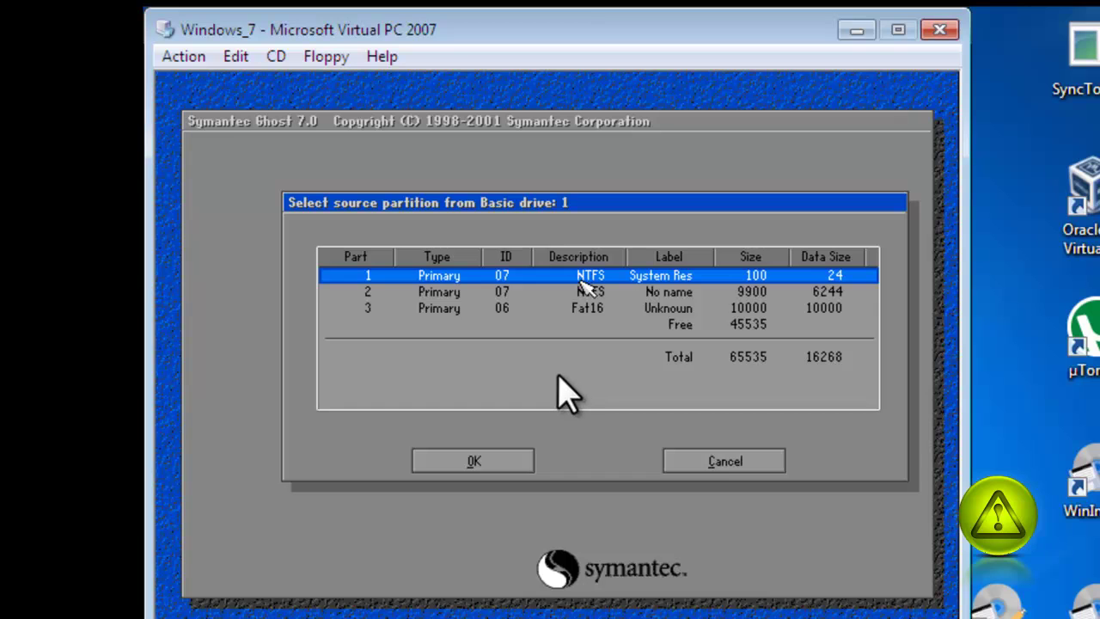
key("Down")
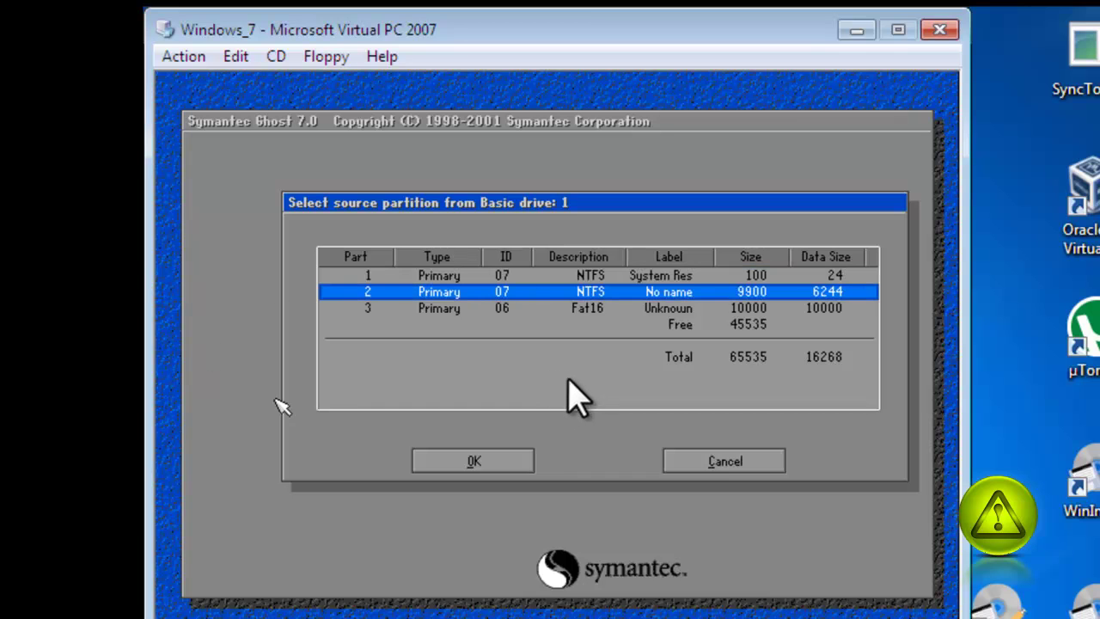
key("Up")
key("Down")
key("Up")
key("Down")
key("Return")
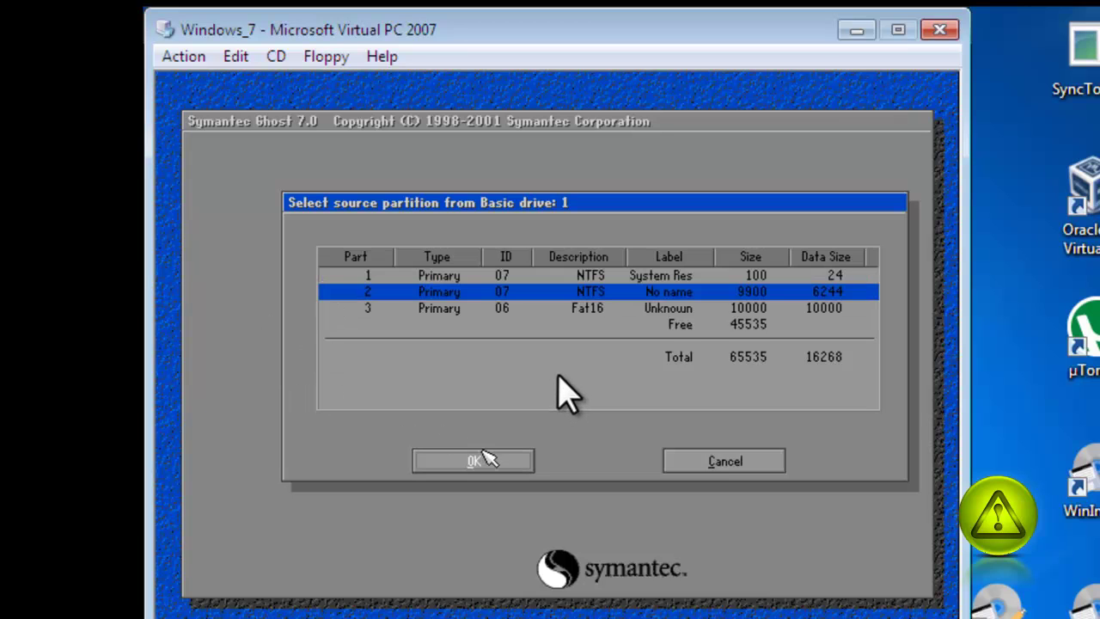
left_click(476, 462)
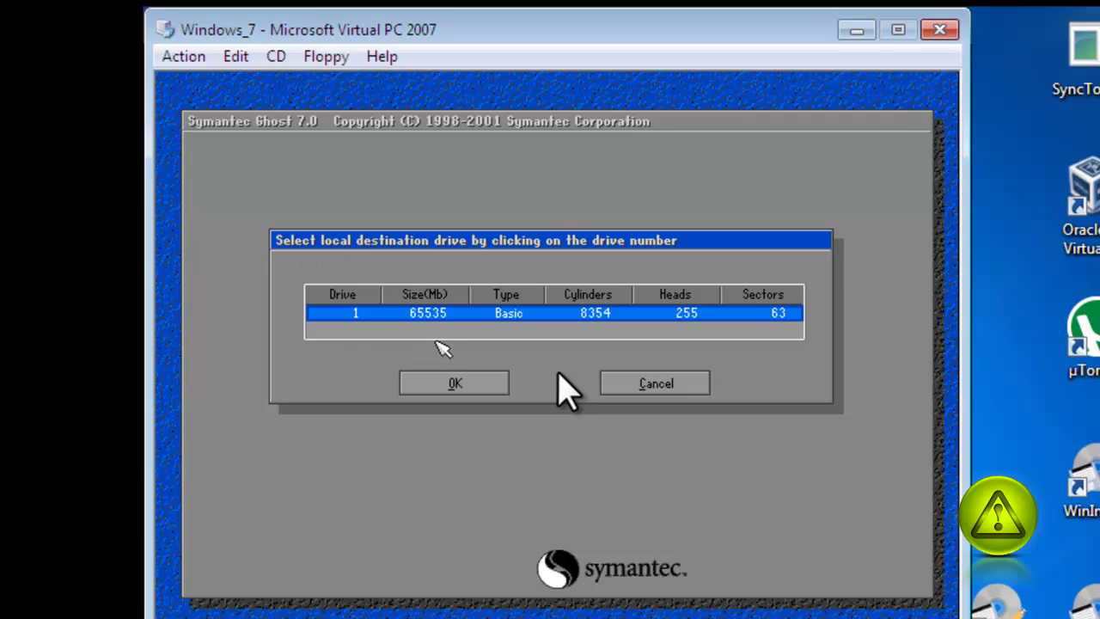
Set partition 3 (Fat16, 10000 MB) on drive 1 as the destination and proceed with the partition copy.
left_click(452, 380)
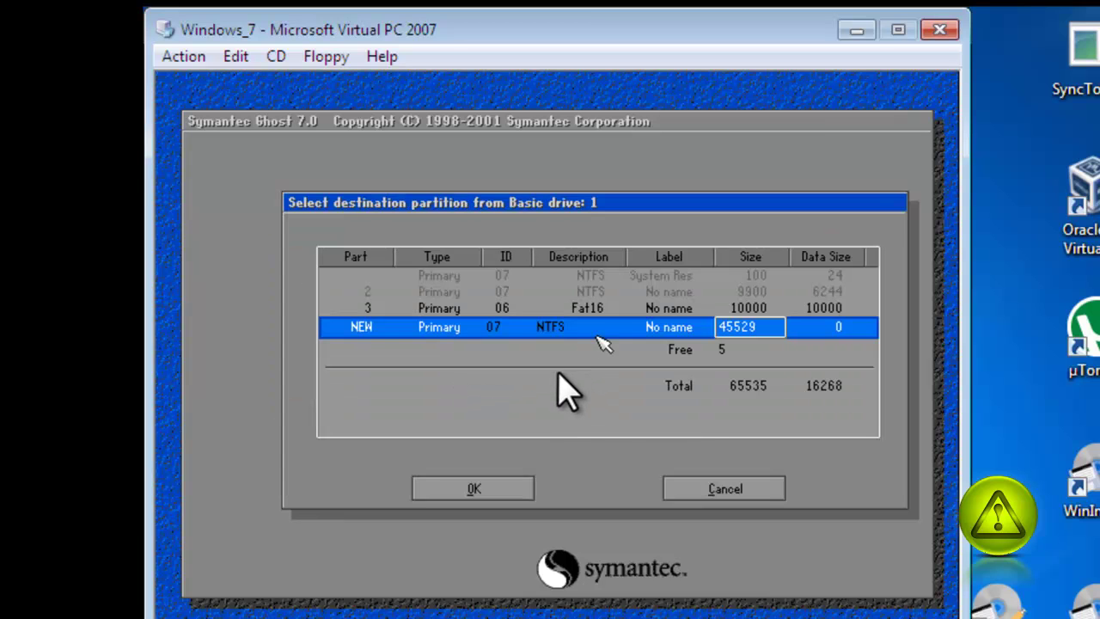
left_click(593, 317)
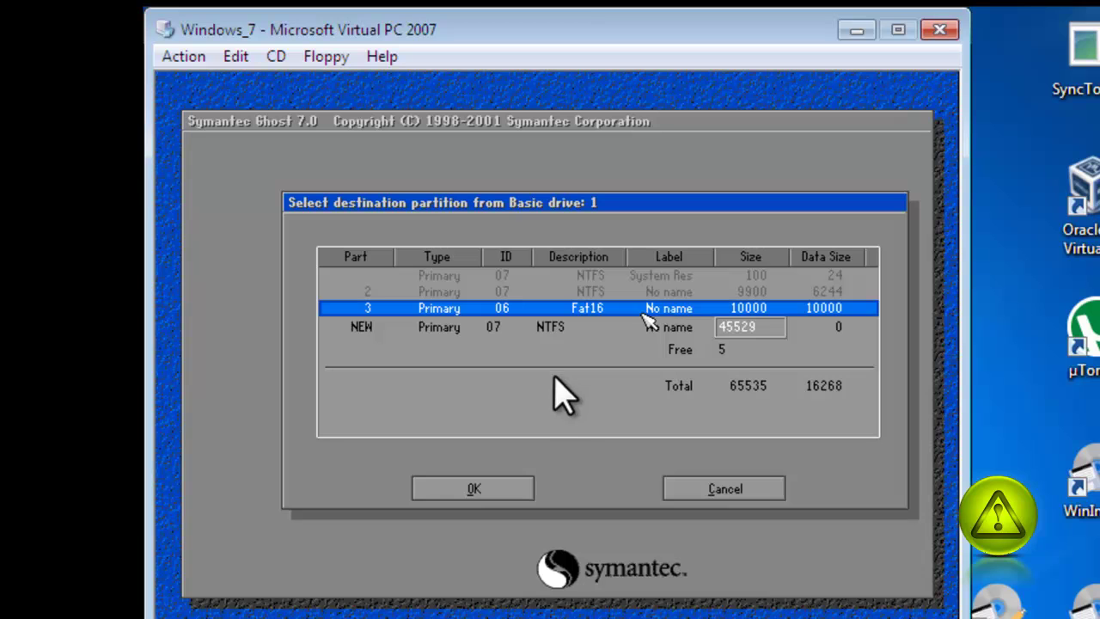
left_click(475, 488)
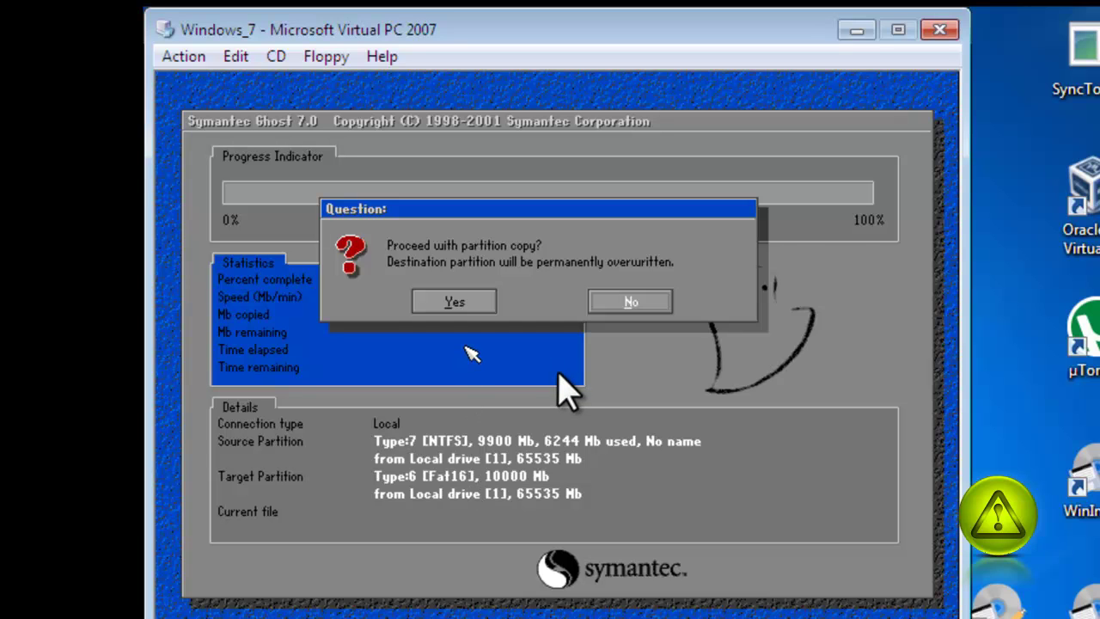
left_click(464, 303)
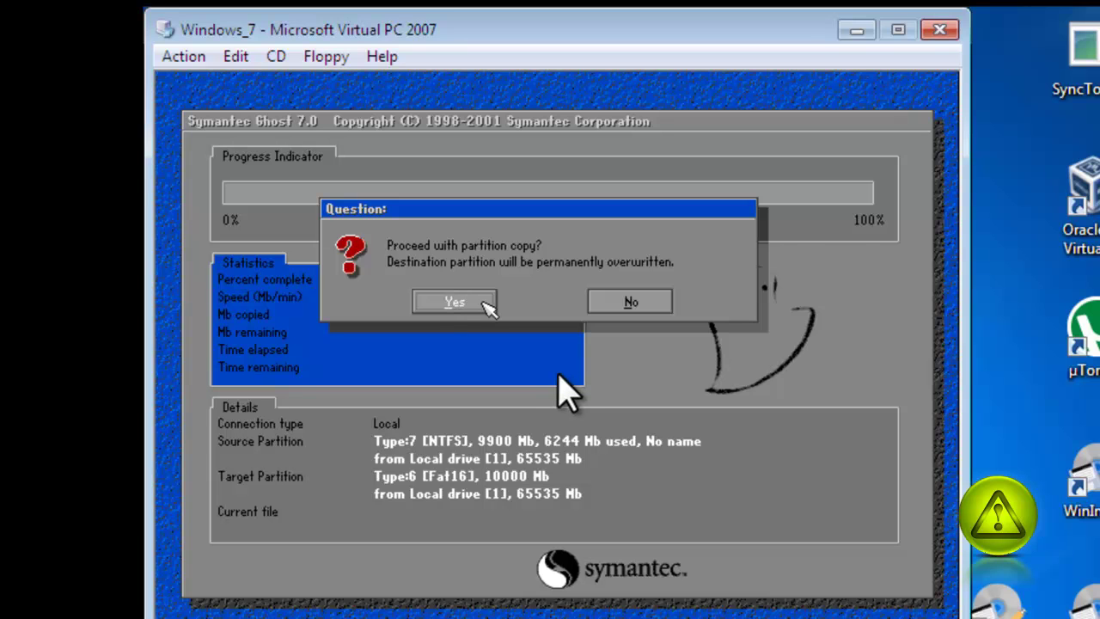
left_click(484, 303)
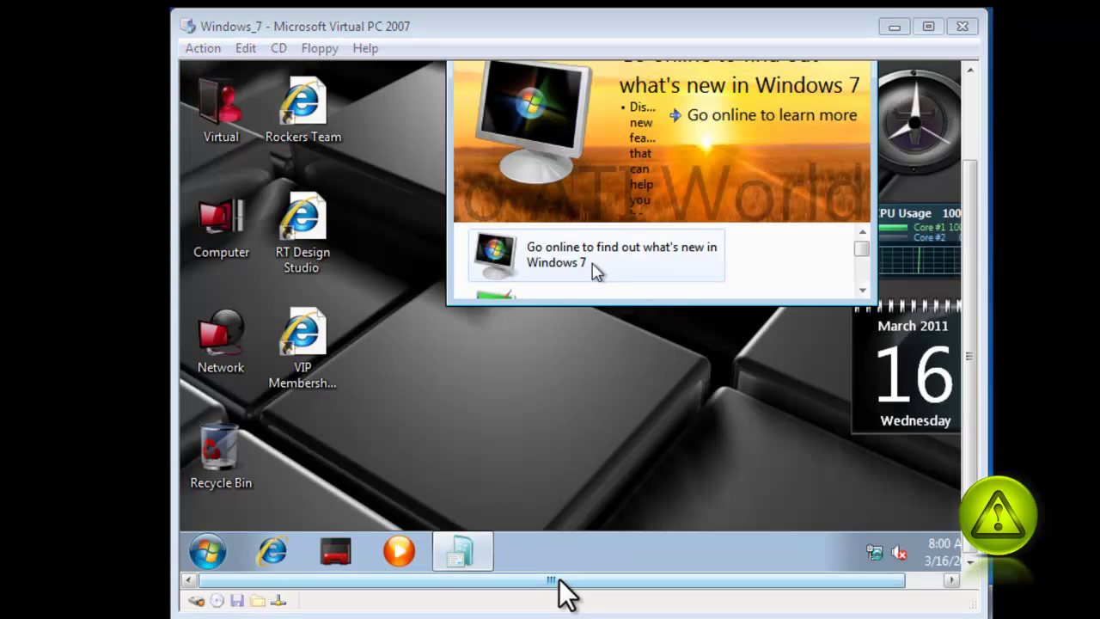
Open Disk Management in the virtual Windows 7 to check the partitions after the copy.
left_click(570, 332)
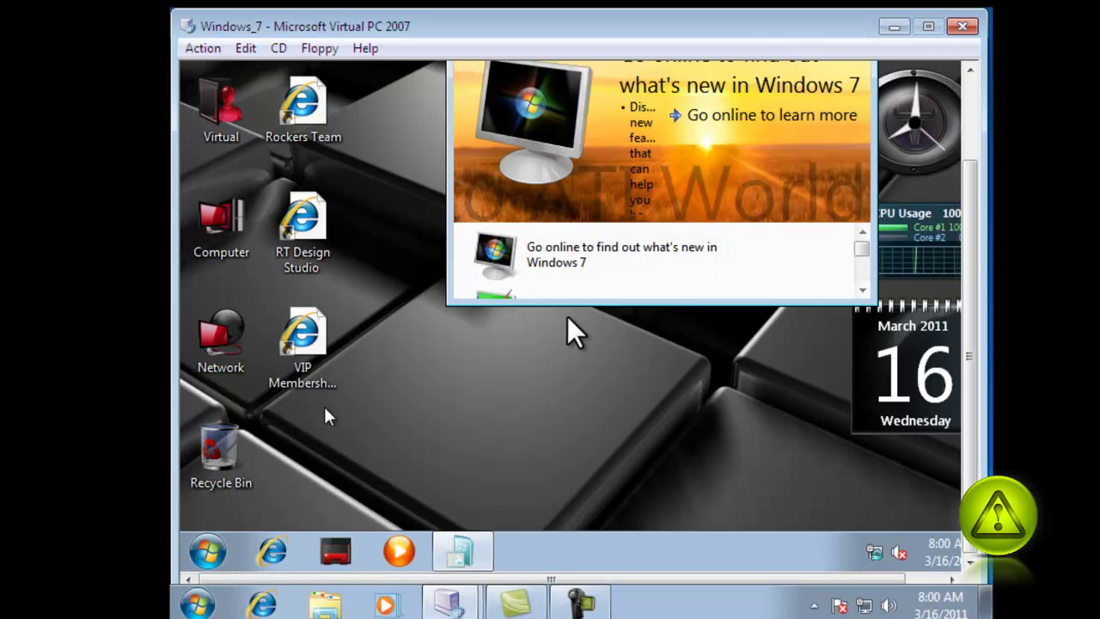
left_click(194, 562)
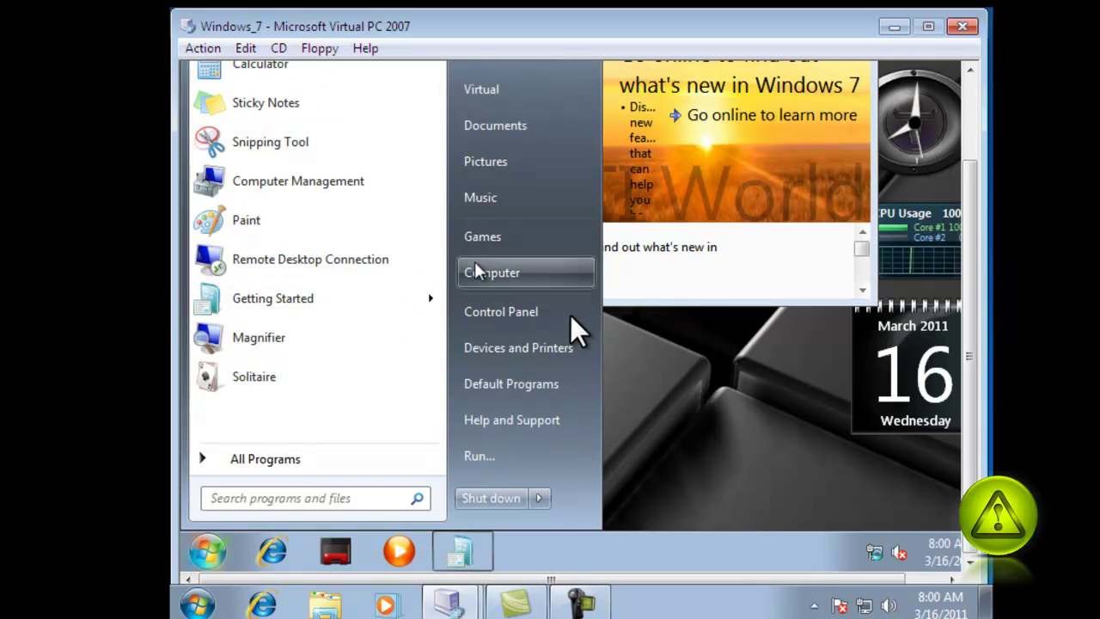
right_click(475, 267)
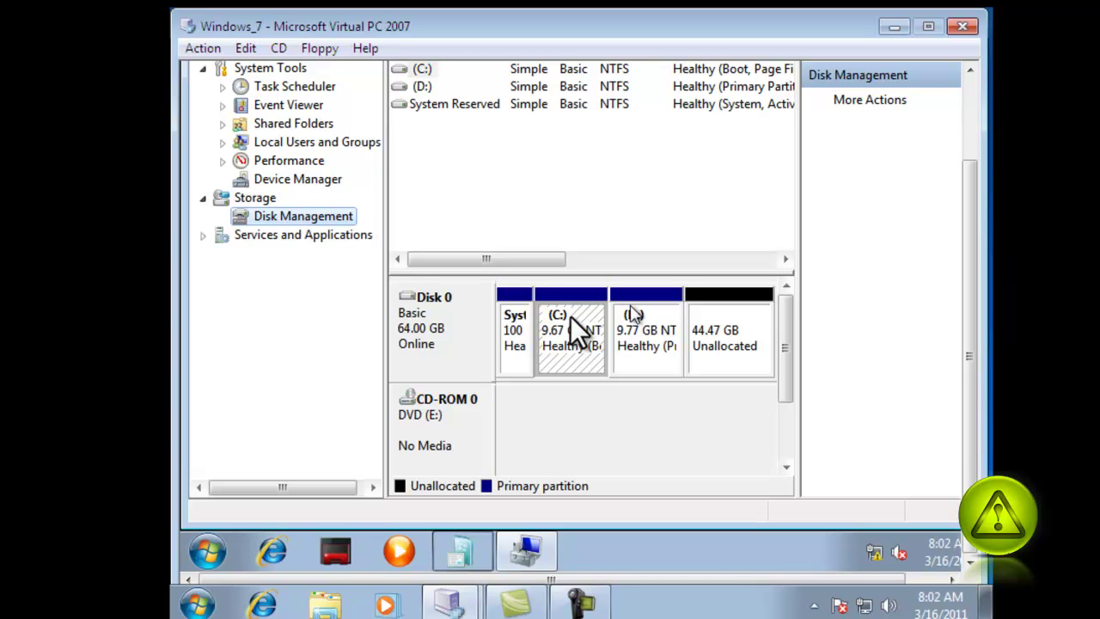
Open the D: partition's contents and place its window beside the C: window to compare their folders.
right_click(631, 312)
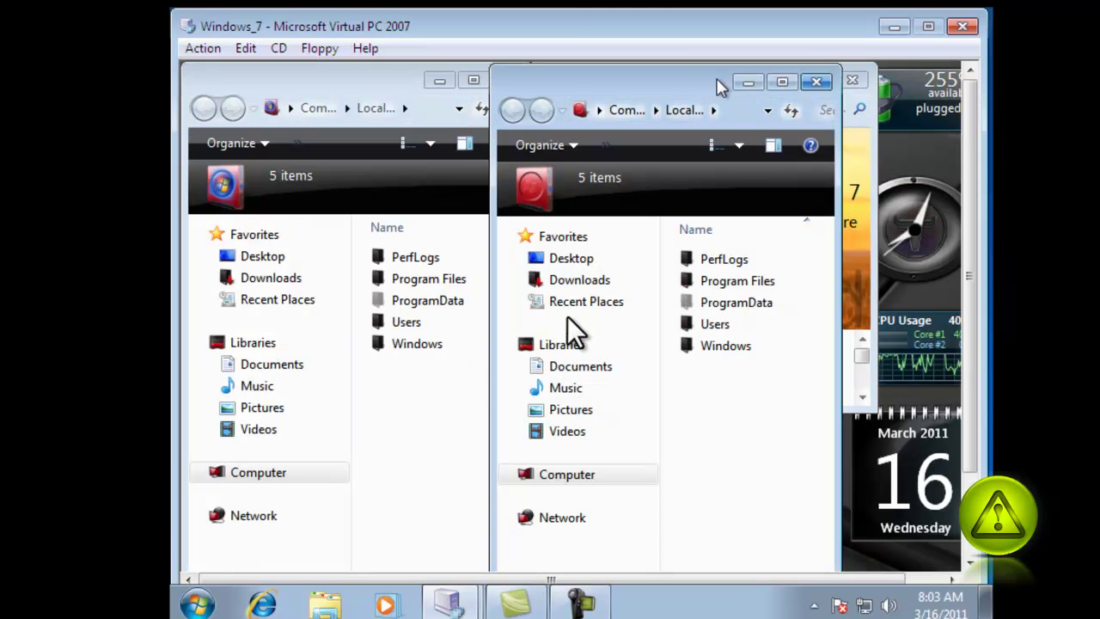
left_click_drag(701, 84, 765, 85)
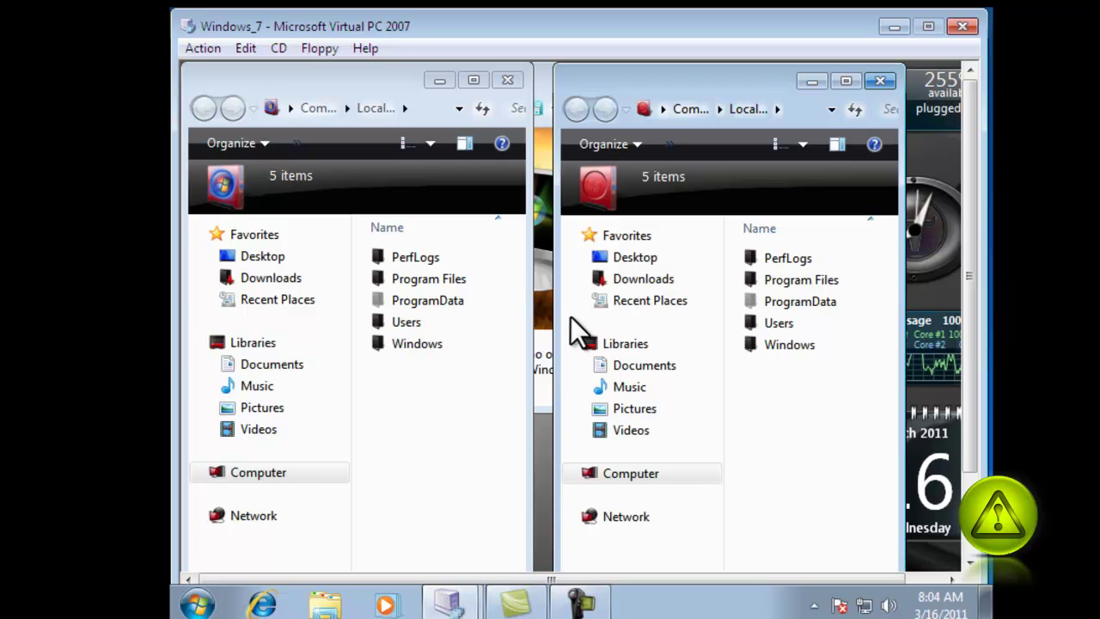
left_click(583, 604)
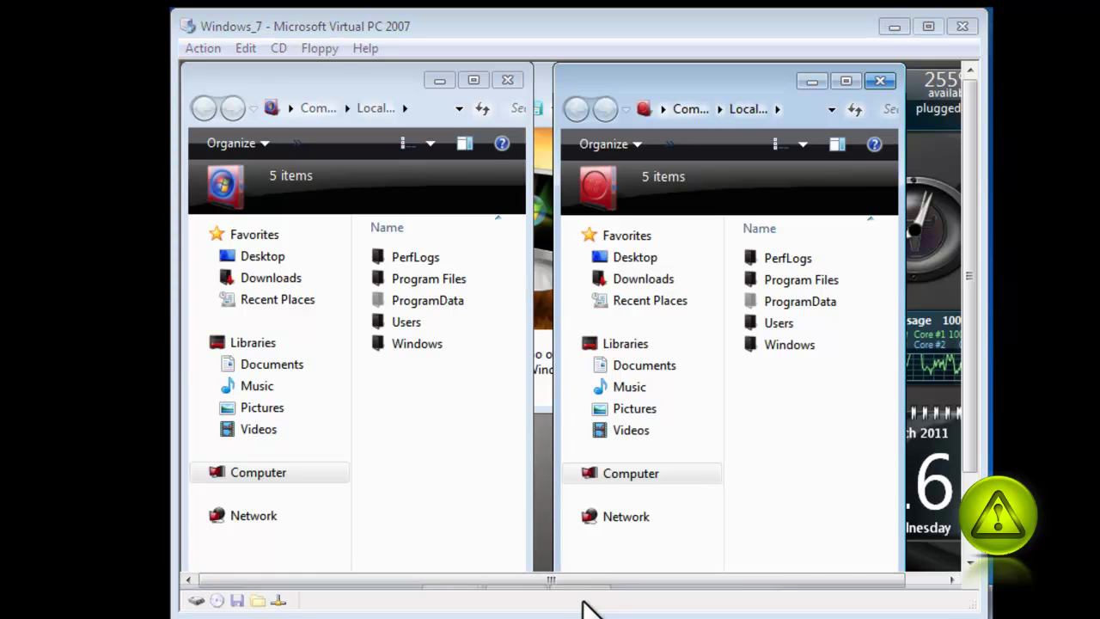